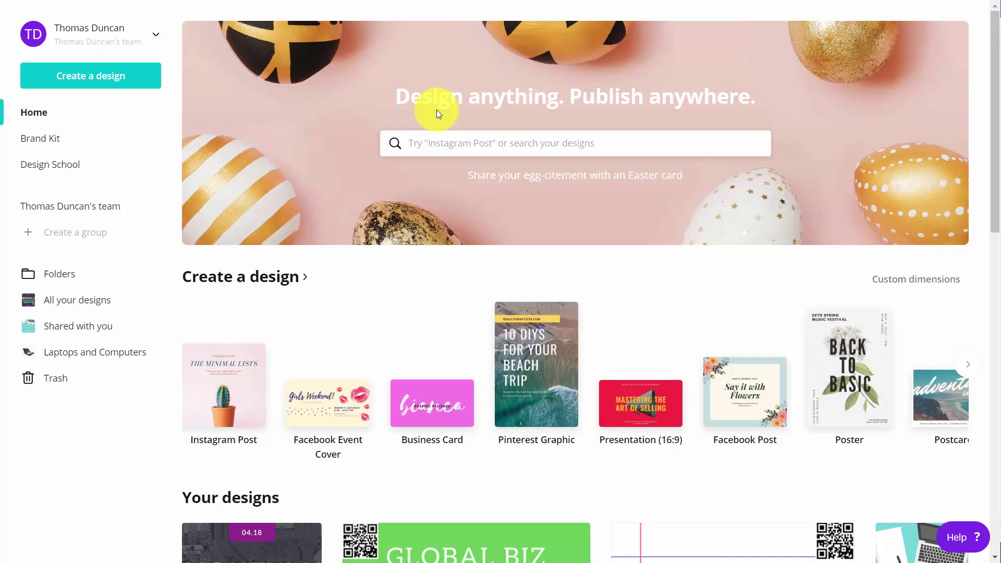
# Step: Search the Canva home page for 'you' to surface the YouTube Thumbnail size
pyautogui.click(443, 143)
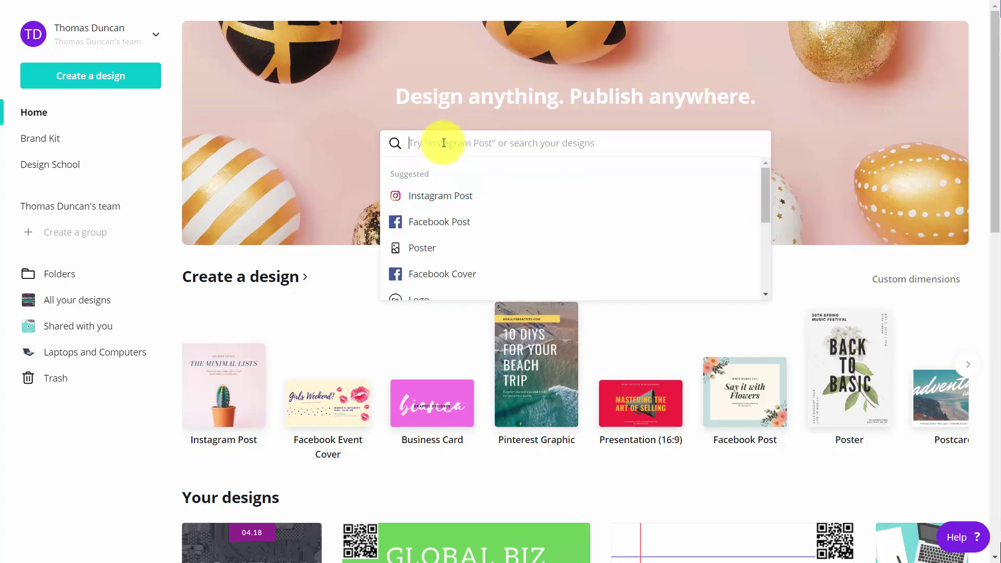
pyautogui.write('you')
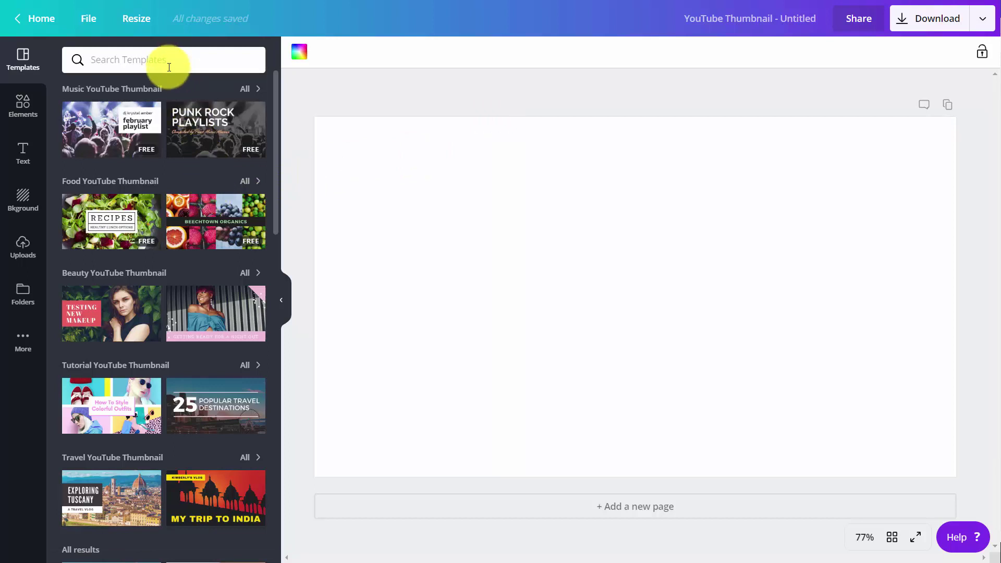
# Step: Search the template library for 'video' thumbnail templates
pyautogui.click(165, 64)
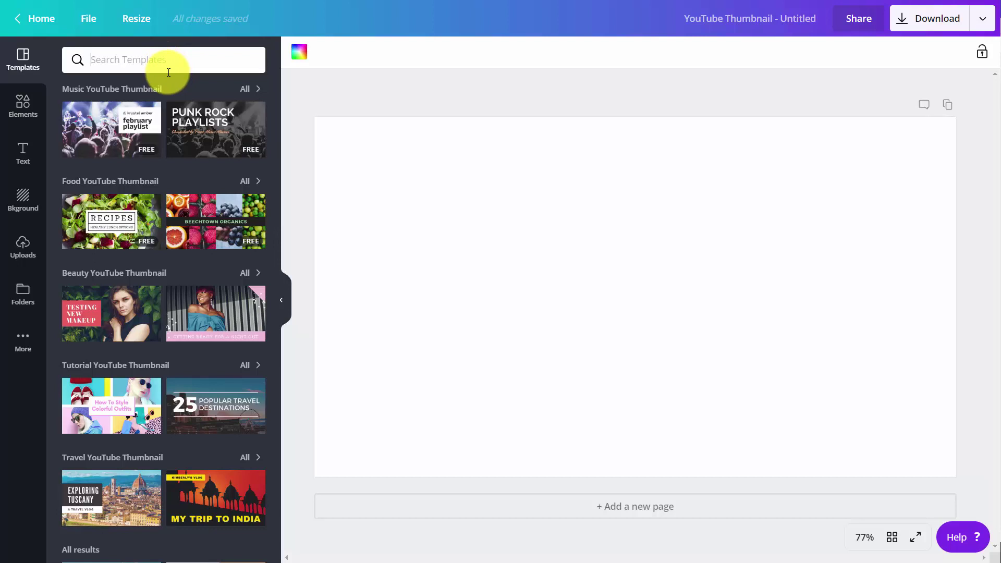
pyautogui.write('video')
pyautogui.press('Return')
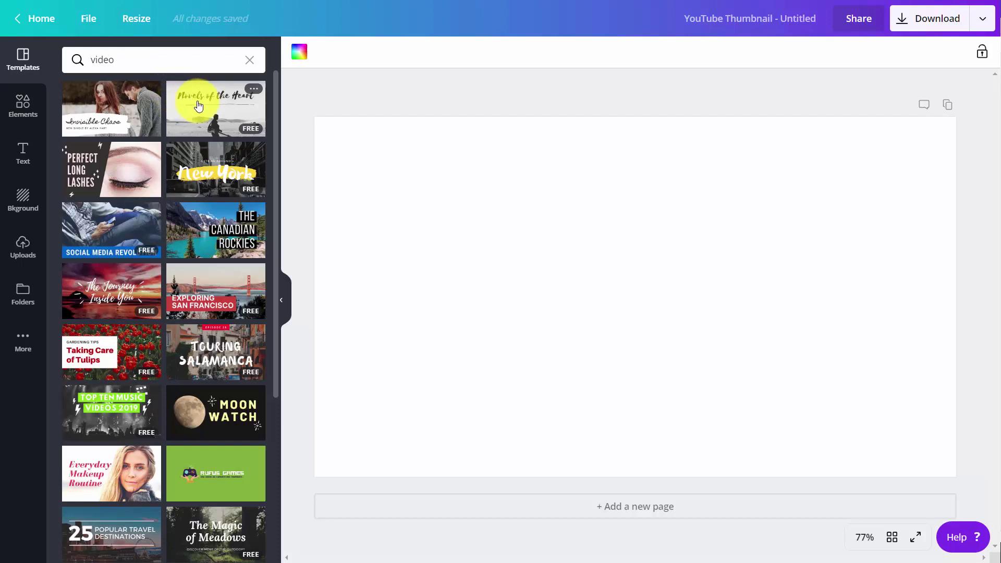
# Step: Apply the Social Media Revolution template and recolour its photo tint to purple
pyautogui.click(108, 232)
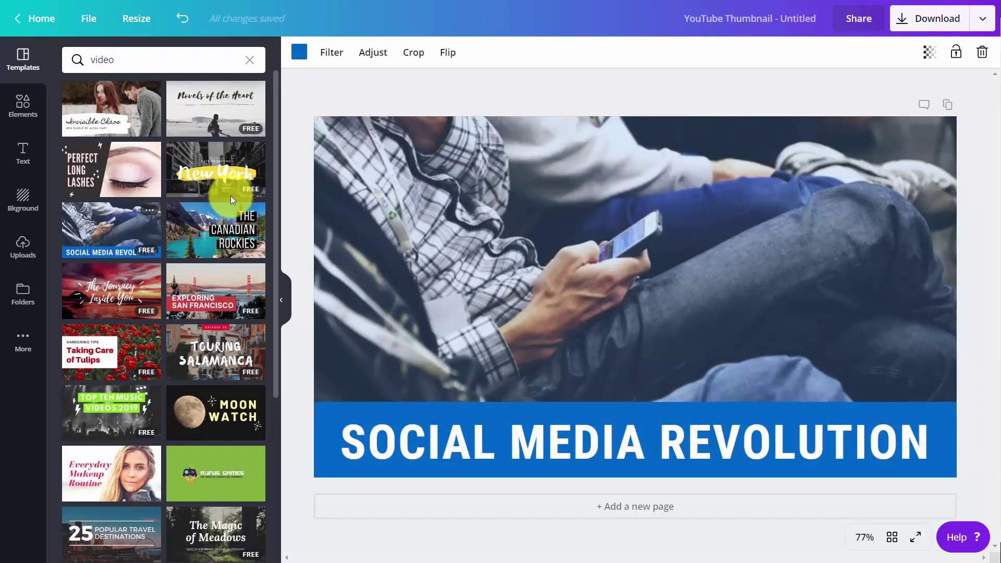
pyautogui.click(299, 53)
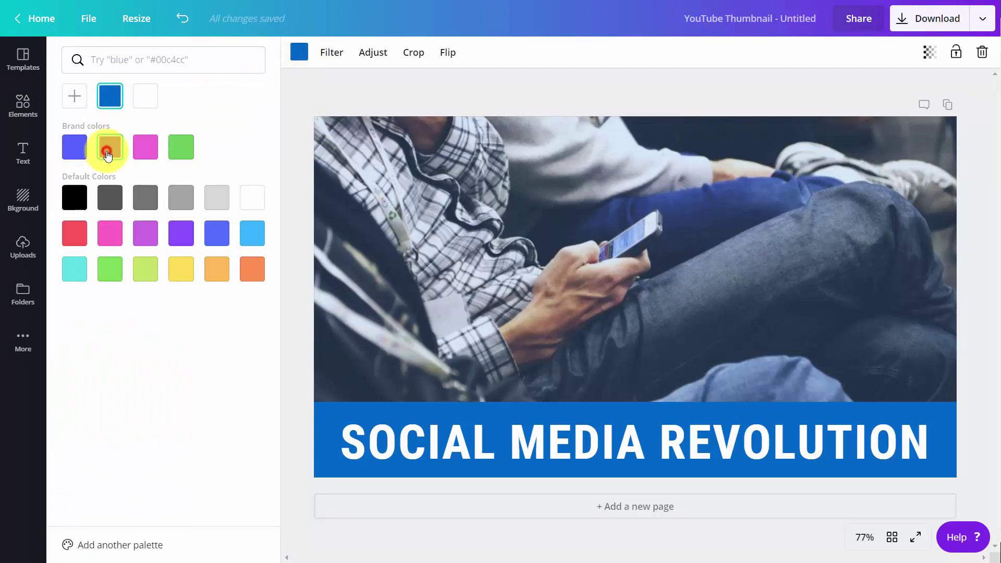
pyautogui.click(108, 151)
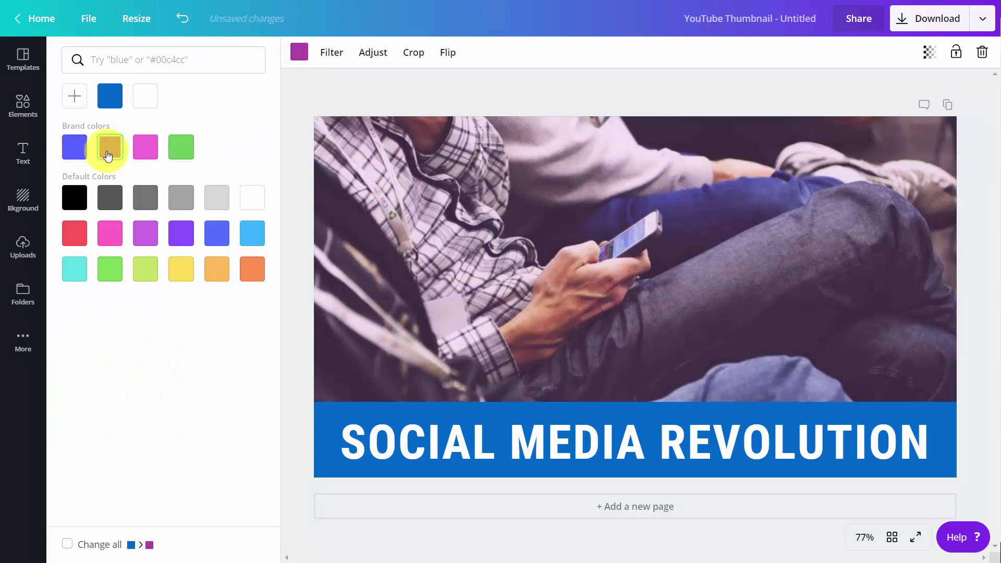
pyautogui.click(351, 190)
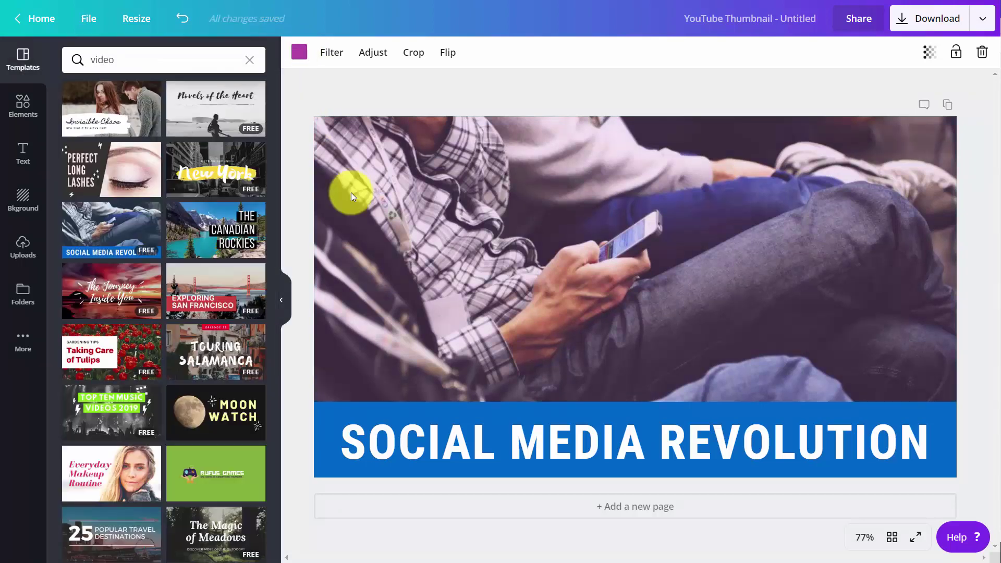
# Step: Give the thumbnail photo the Whimsical filter, lowering its intensity to 25
pyautogui.click(320, 53)
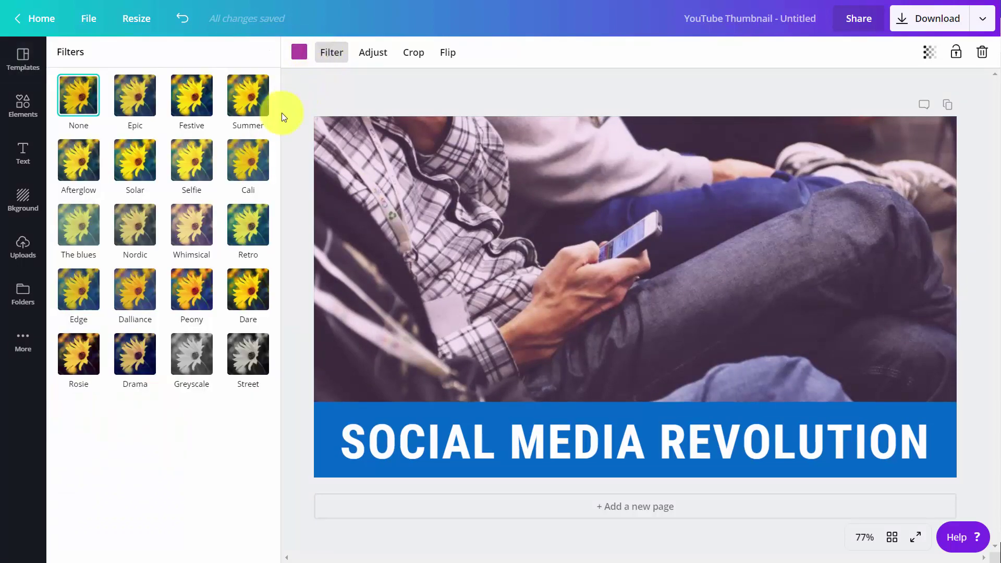
pyautogui.click(194, 232)
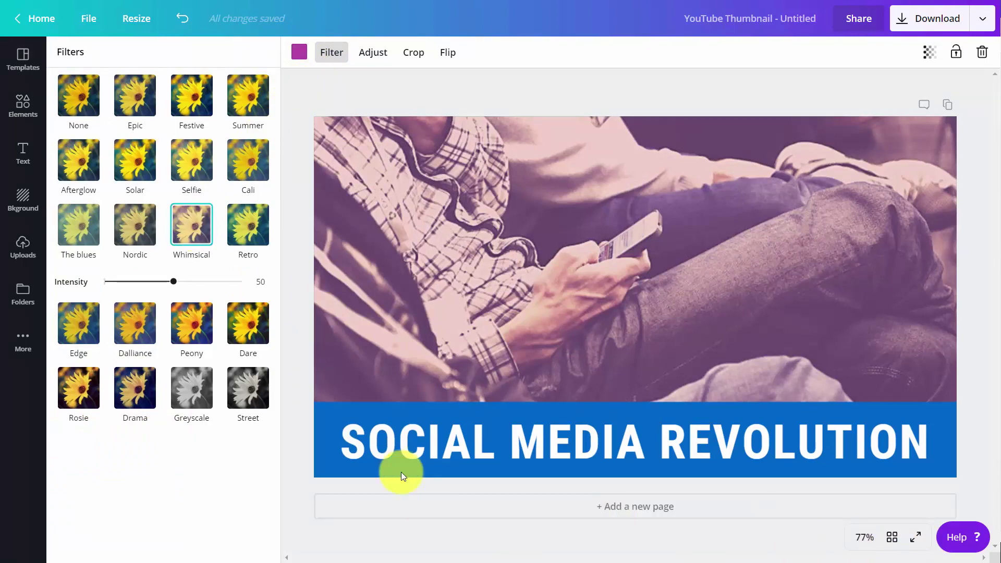
pyautogui.moveTo(174, 288); pyautogui.dragTo(139, 290)
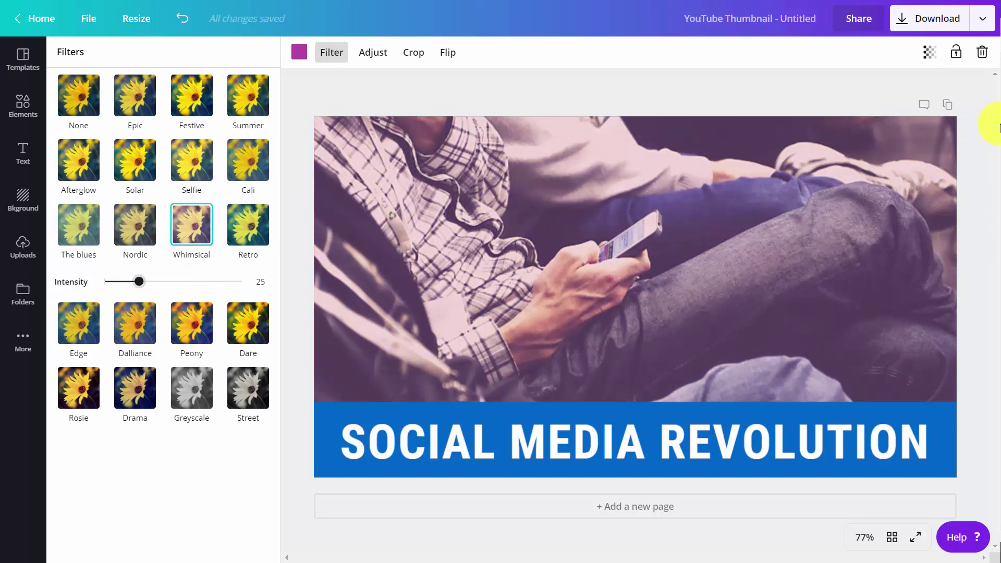
# Step: Adjust the photo to brightness -28, contrast 48, saturation -48, and flip it horizontally twice
pyautogui.click(383, 53)
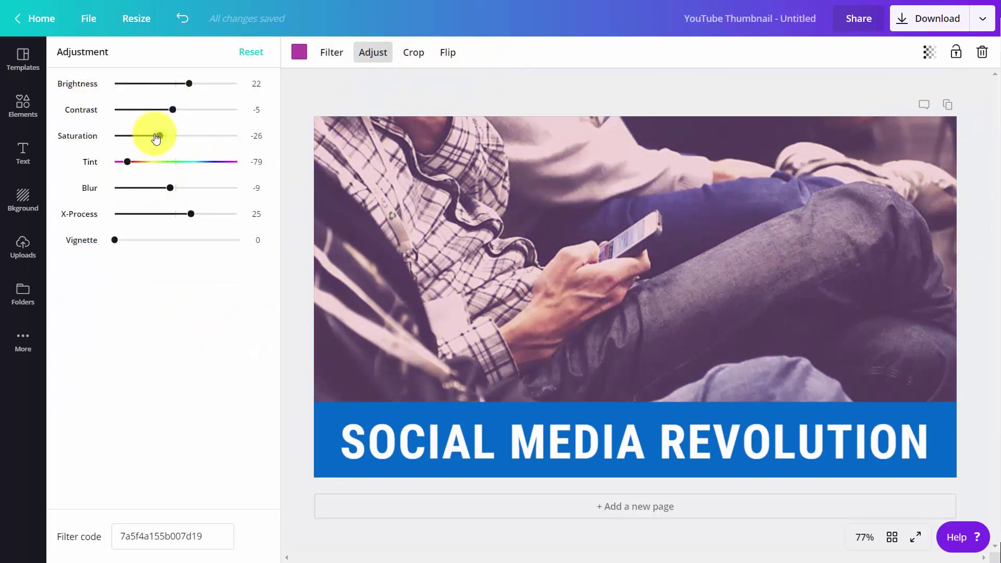
pyautogui.moveTo(157, 136); pyautogui.dragTo(159, 84)
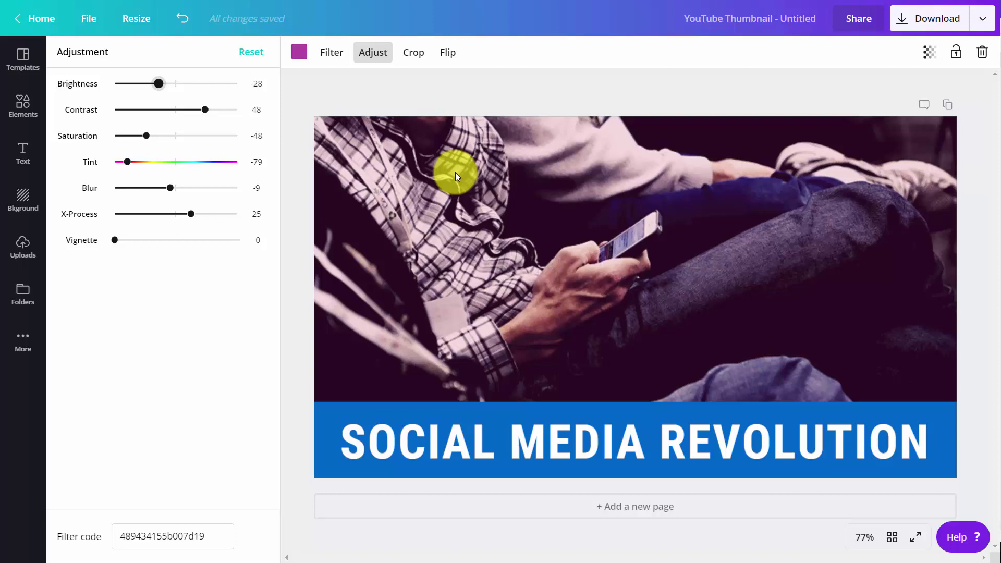
pyautogui.click(447, 52)
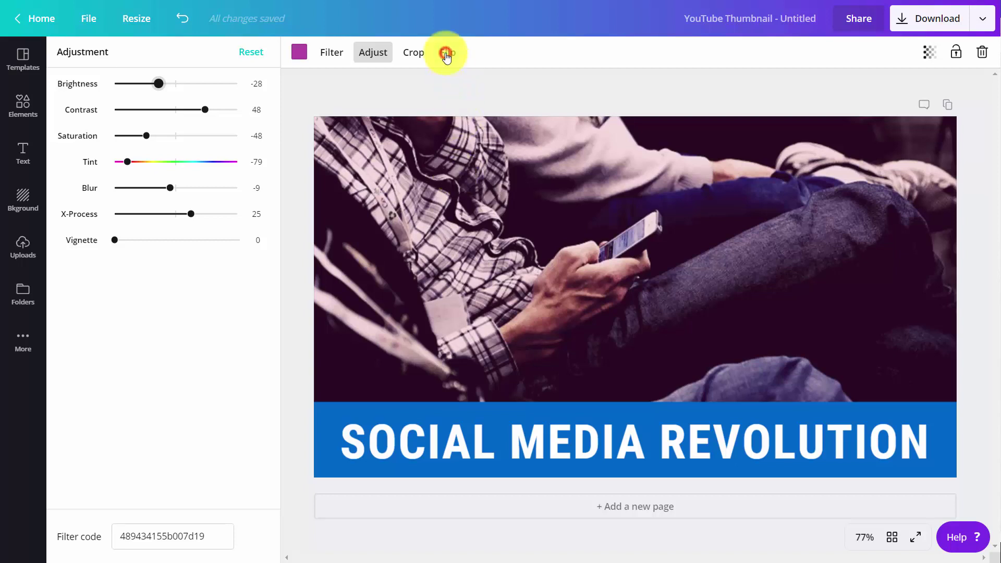
pyautogui.click(457, 89)
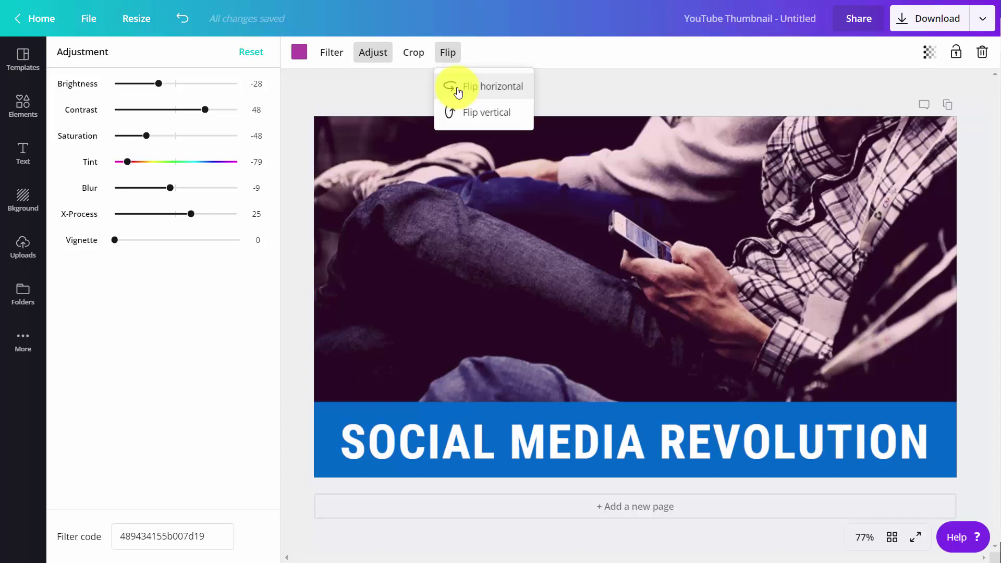
pyautogui.click(456, 89)
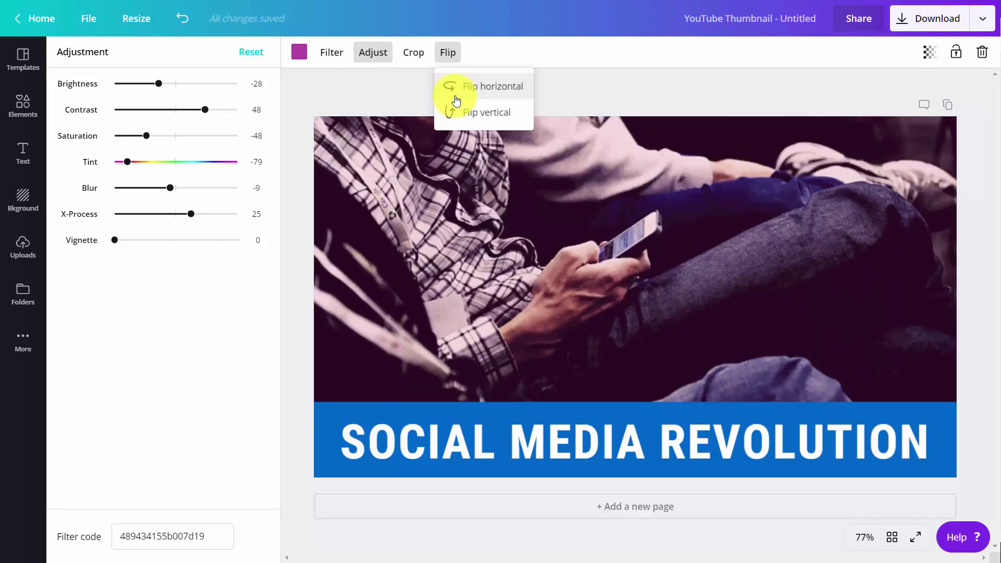
# Step: Insert the QR code from the Logos folder, shrink it, and move it to the top-right corner
pyautogui.click(19, 296)
pyautogui.click(126, 186)
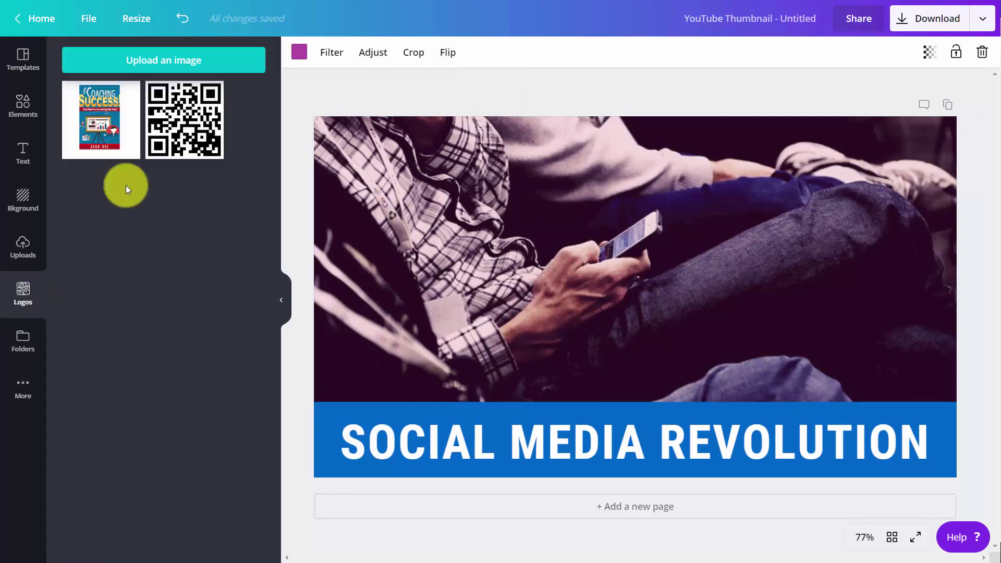
pyautogui.click(183, 125)
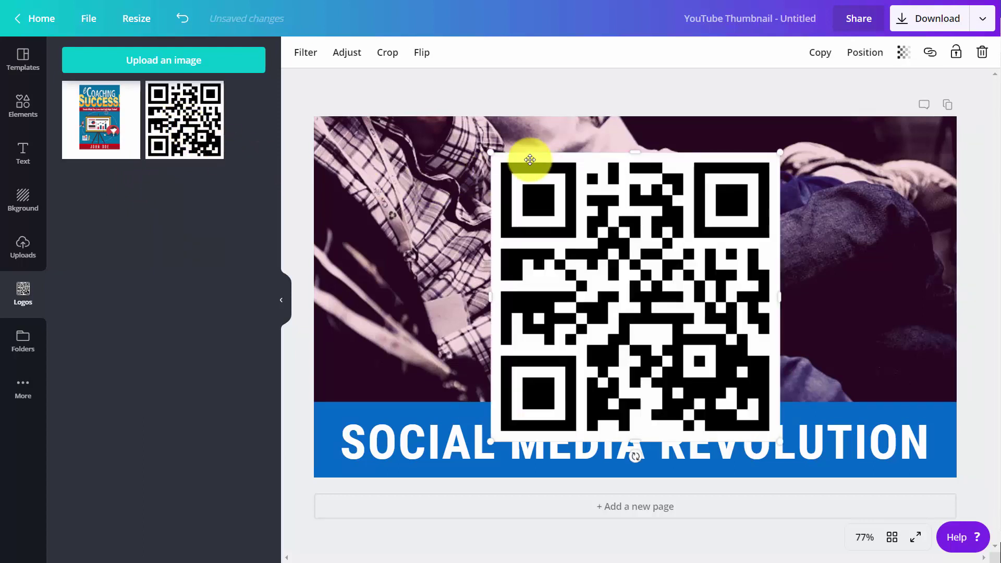
pyautogui.moveTo(512, 171); pyautogui.dragTo(692, 323)
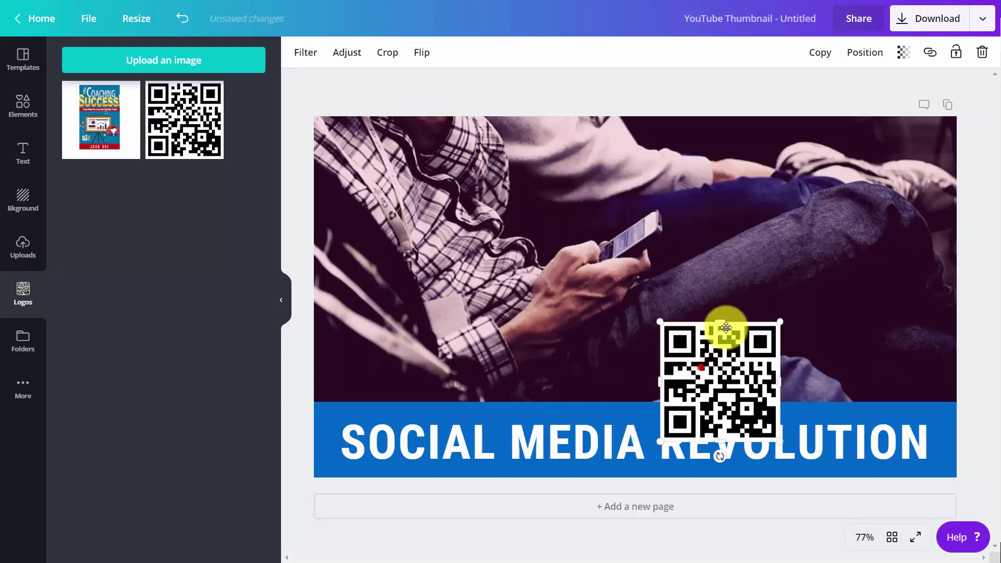
pyautogui.moveTo(719, 360); pyautogui.dragTo(872, 156)
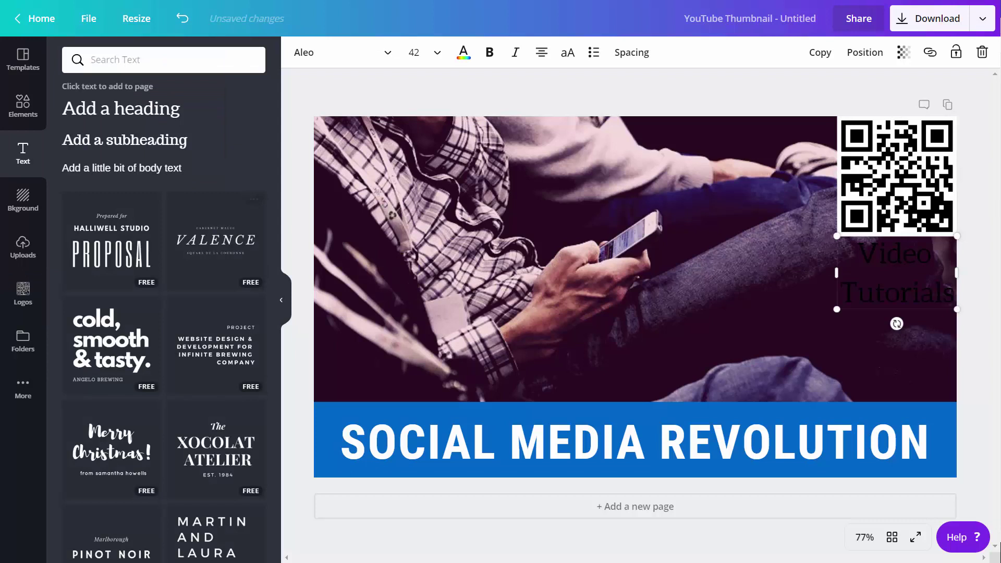
# Step: Turn both lines of the 'Video Tutorials' caption white
pyautogui.moveTo(865, 252); pyautogui.dragTo(949, 290)
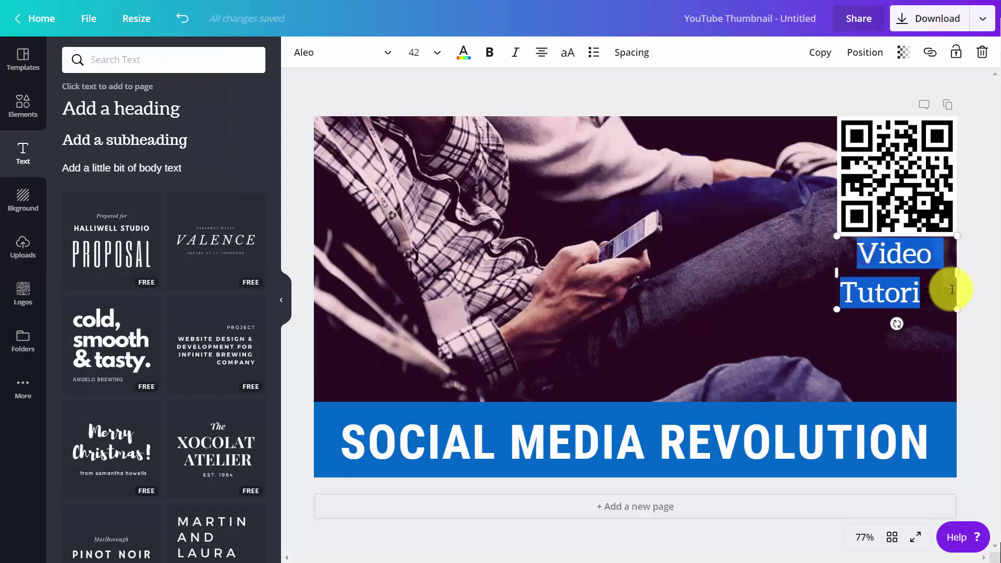
pyautogui.click(463, 53)
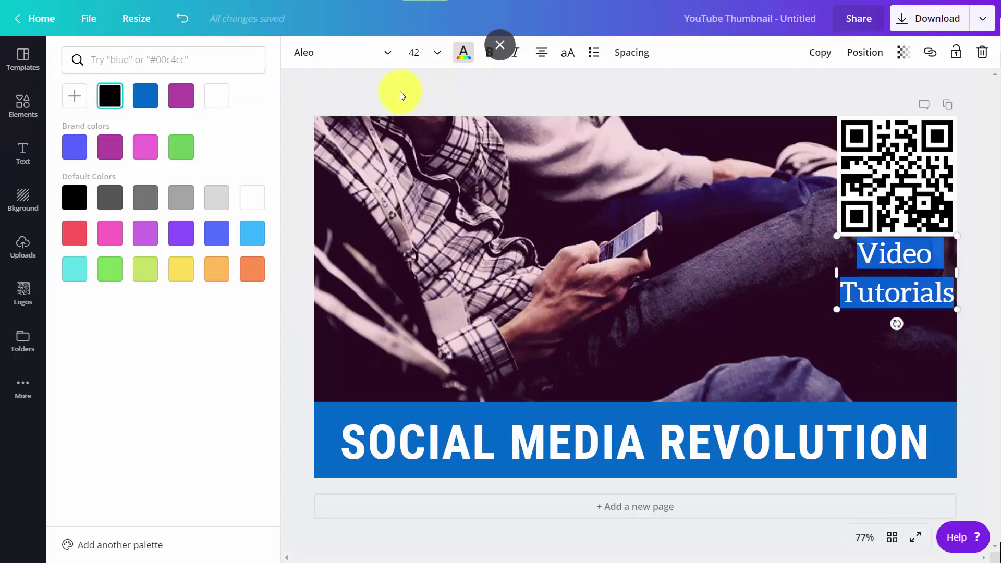
pyautogui.click(214, 103)
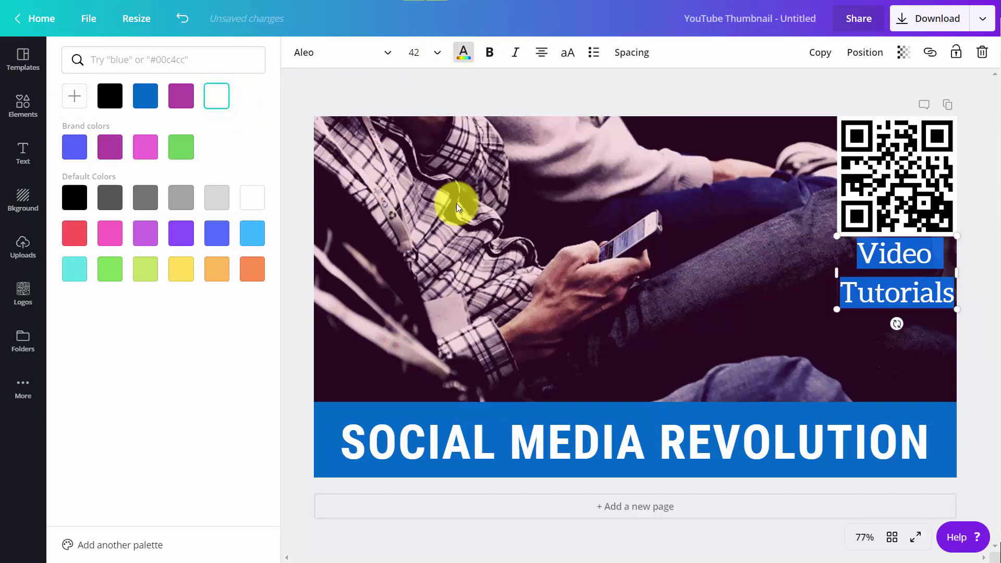
# Step: Insert a free laptop-figure graphic, shrink it and place it below the 'Video Tutorials' caption
pyautogui.click(552, 129)
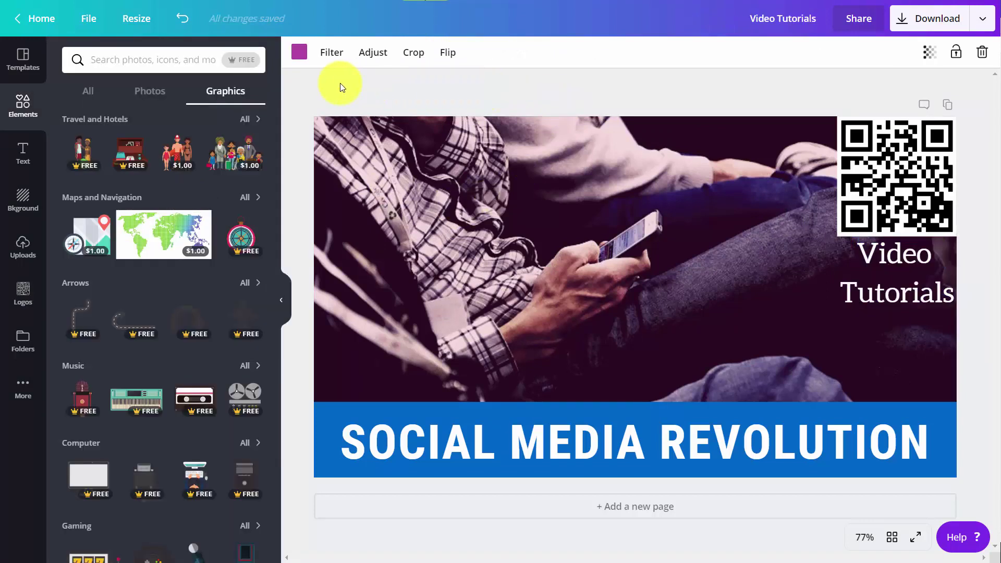
pyautogui.click(239, 62)
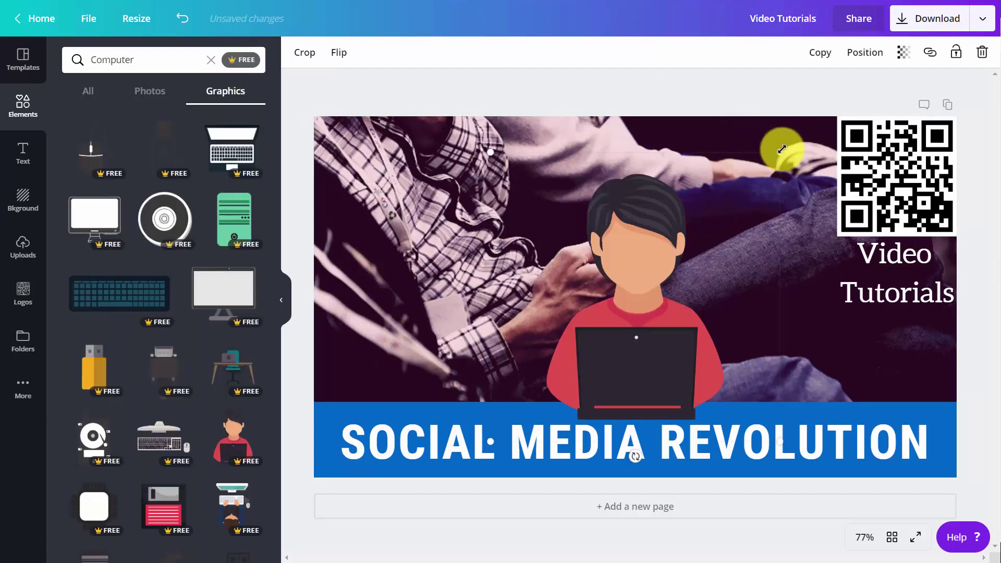
pyautogui.moveTo(780, 152); pyautogui.dragTo(480, 243)
pyautogui.moveTo(532, 402); pyautogui.dragTo(887, 360)
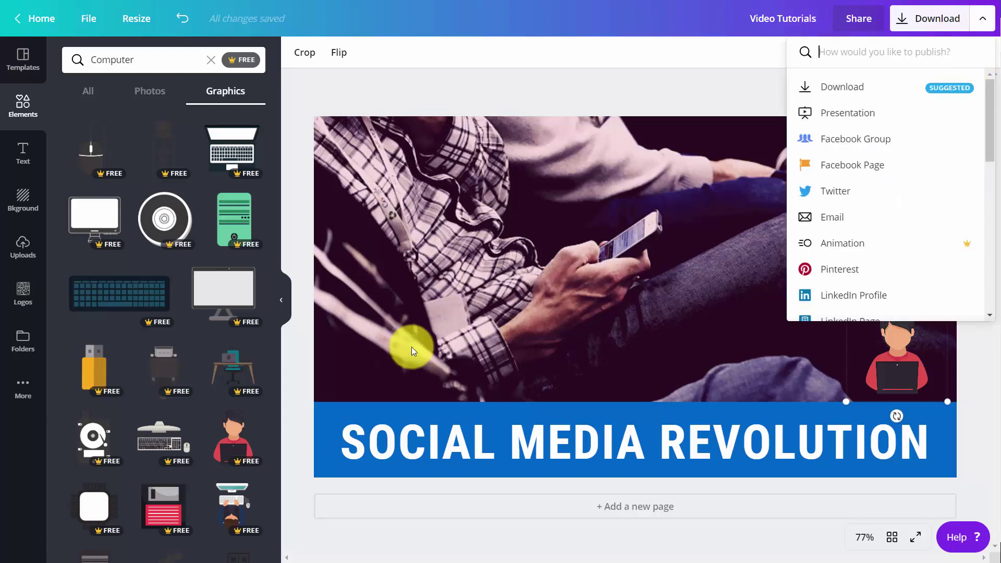
# Step: Download the thumbnail as the PNG file Video Tutorials.png
pyautogui.press('Escape')
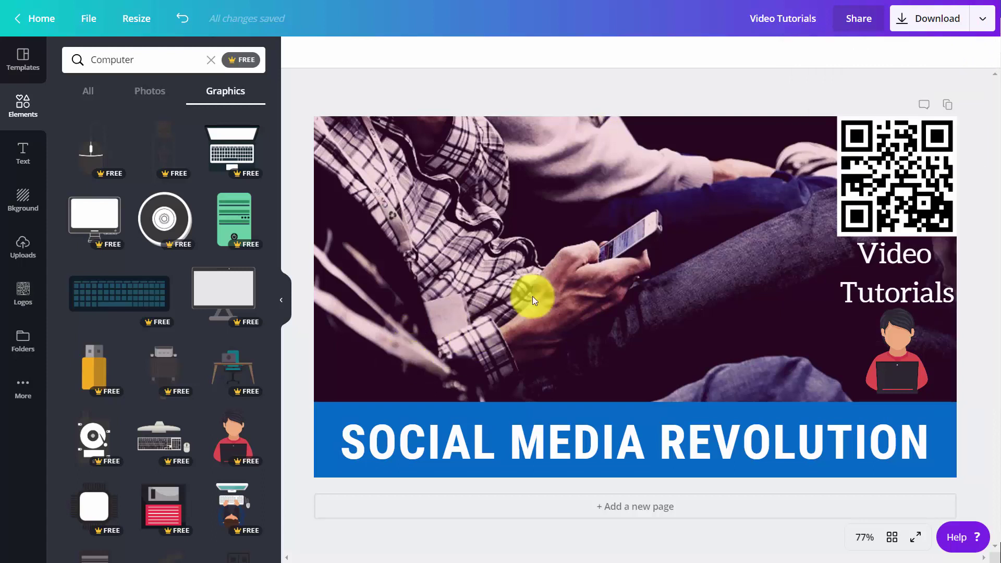
pyautogui.click(964, 30)
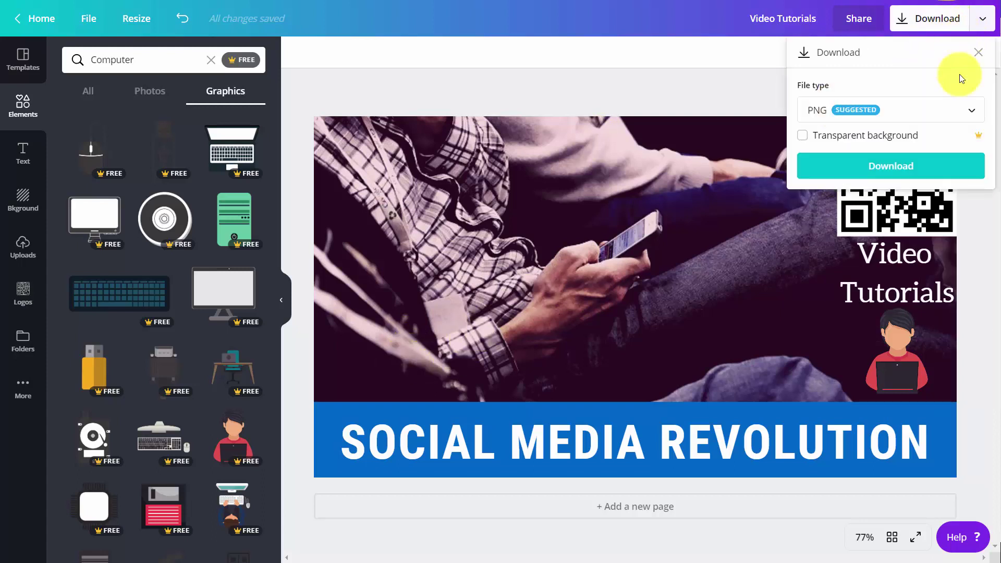
pyautogui.click(879, 167)
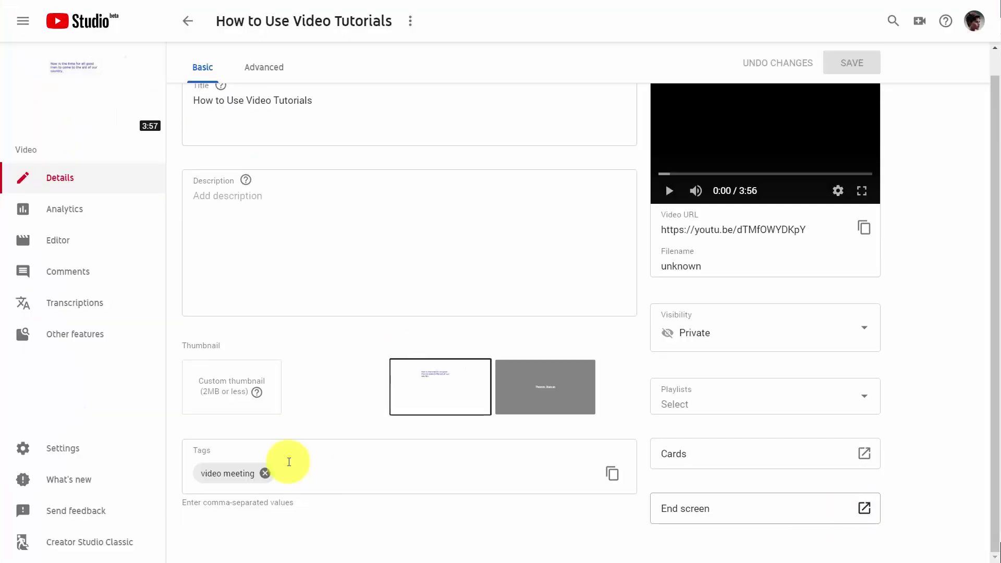
# Step: Upload Video Tutorials.png as the video's custom thumbnail and save the details
pyautogui.click(230, 390)
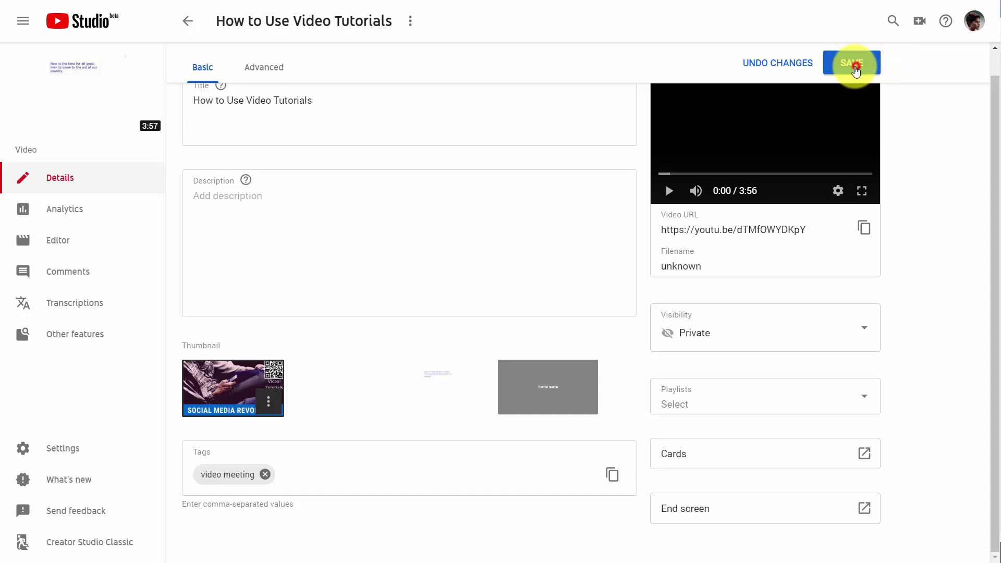
pyautogui.click(855, 68)
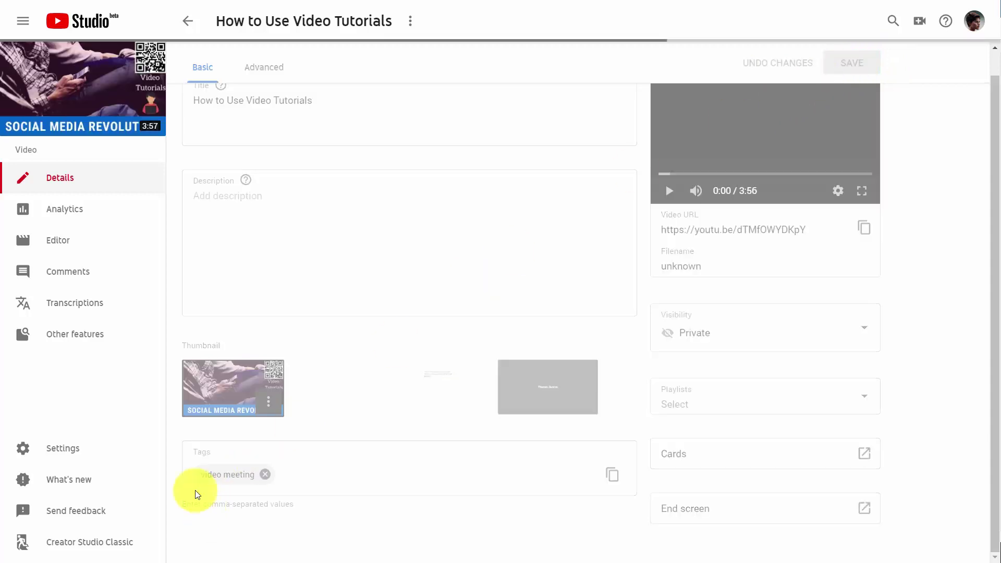